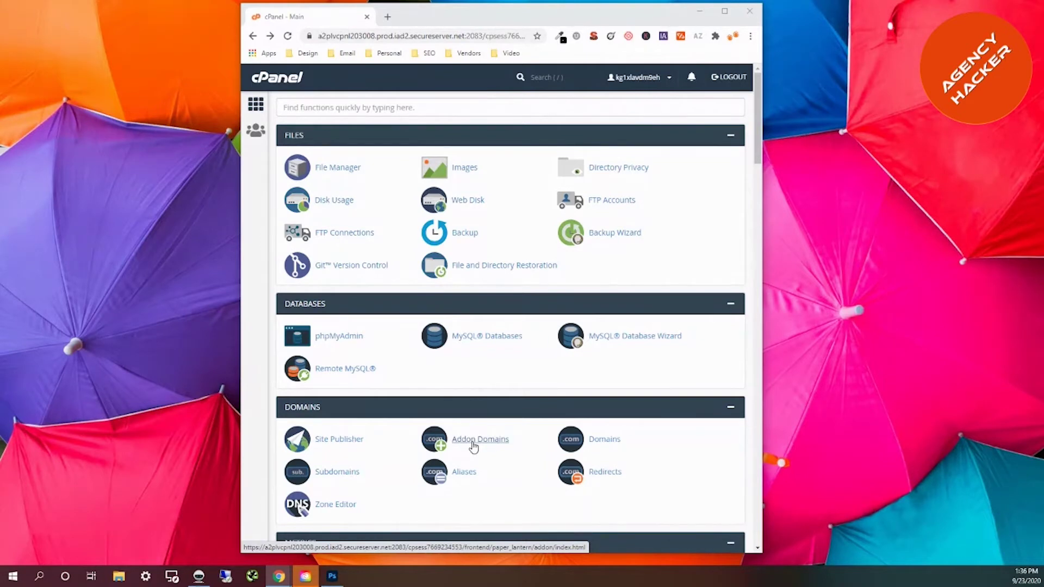
Add the addon domain digitalsherpa360.com, letting the subdomain and document root auto-fill
{"action": "left_click", "coordinate": [473, 445]}
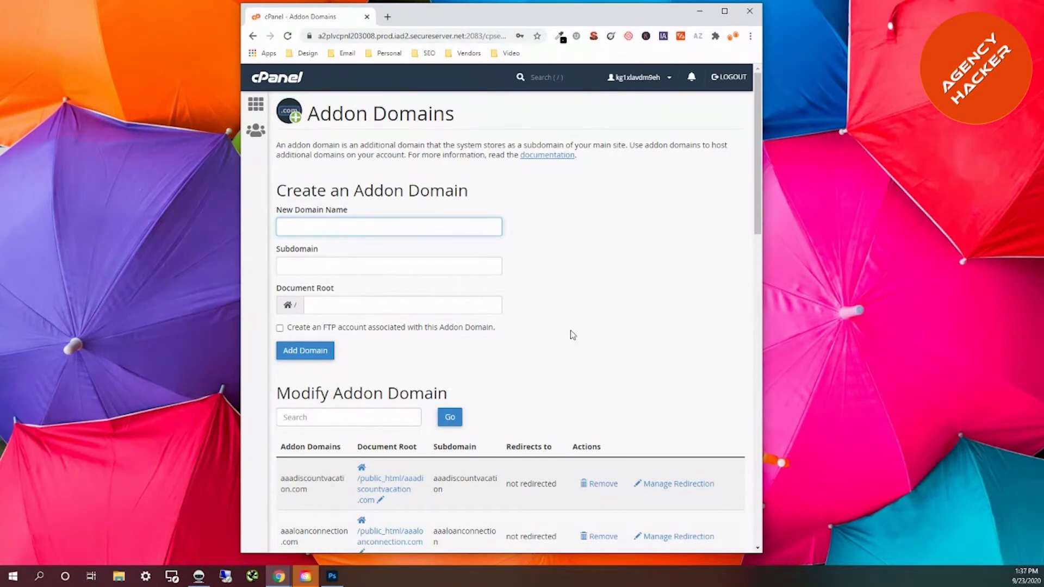
{"action": "type", "text": "digital"}
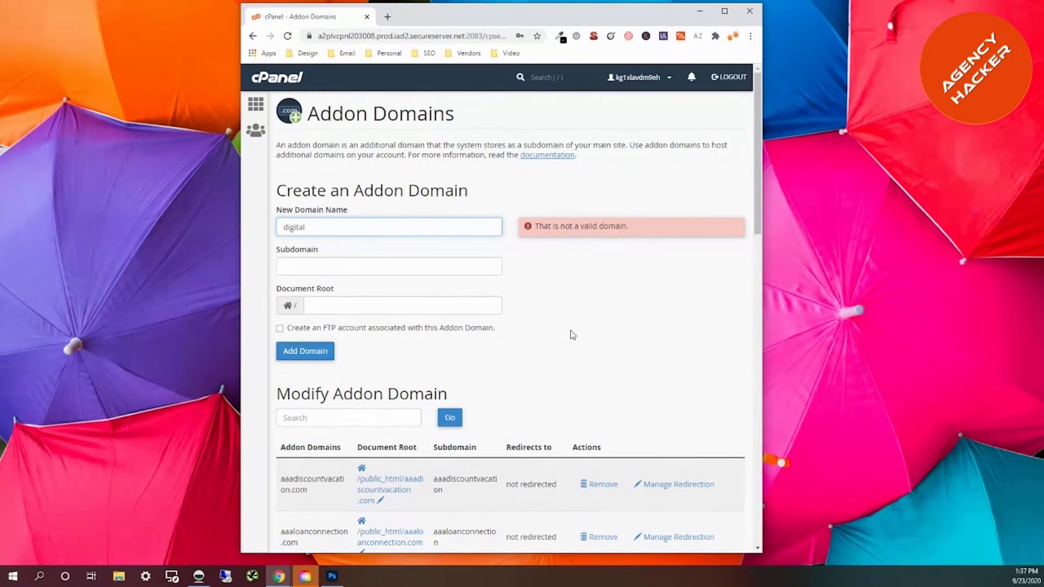
{"action": "type", "text": "sherpa360"}
{"action": "key", "text": "Tab"}
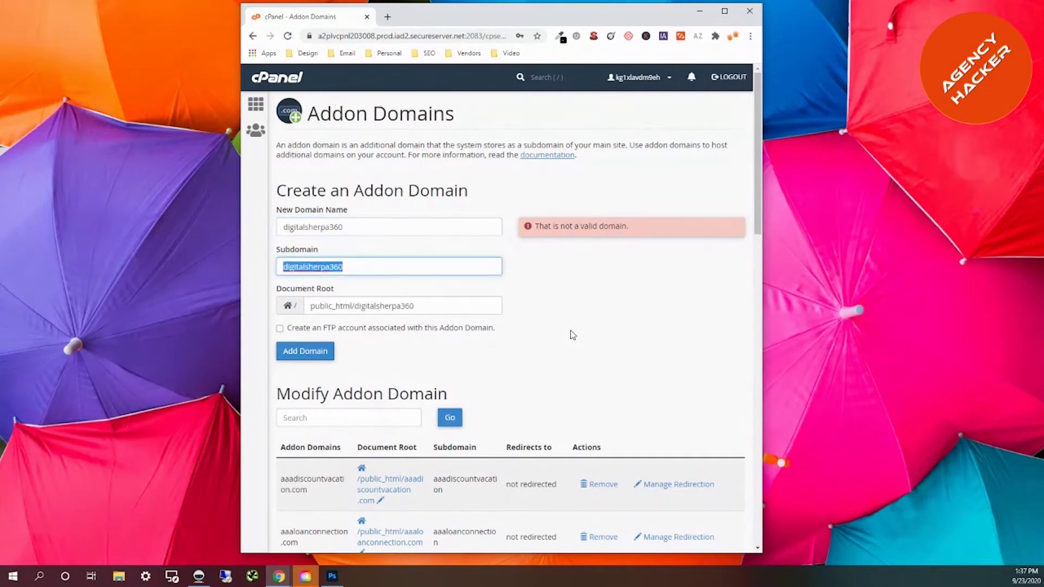
{"action": "left_click", "coordinate": [360, 225]}
{"action": "type", "text": ".com"}
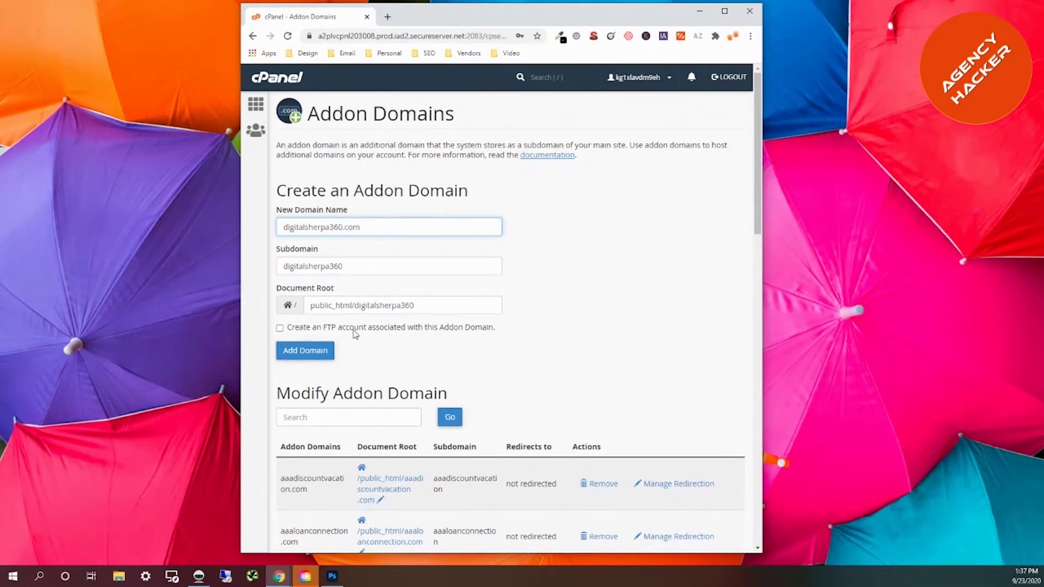
{"action": "left_click", "coordinate": [302, 357]}
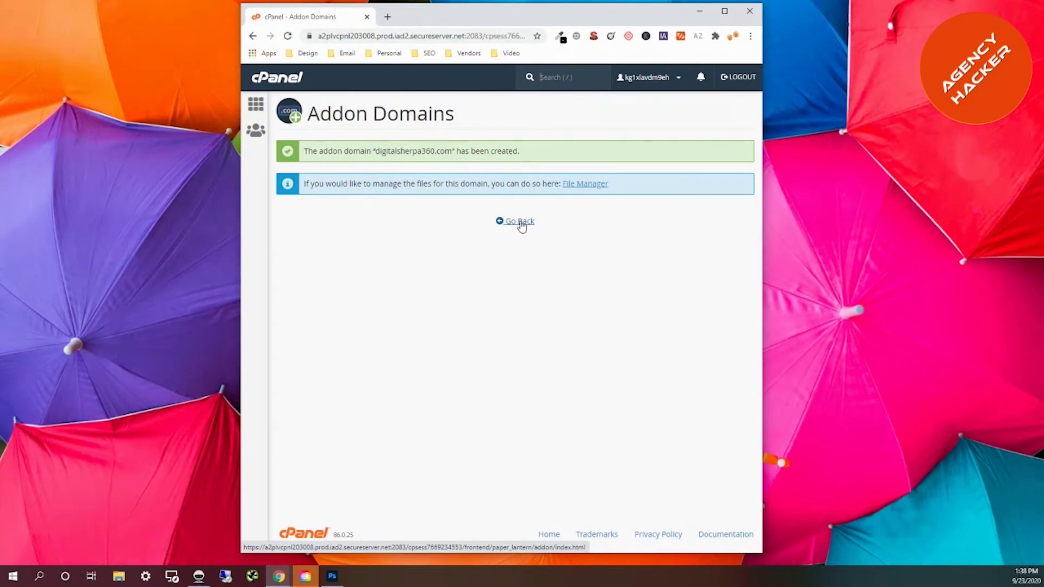
Go back from the success message to the Addon Domains form and list
{"action": "left_click", "coordinate": [521, 223]}
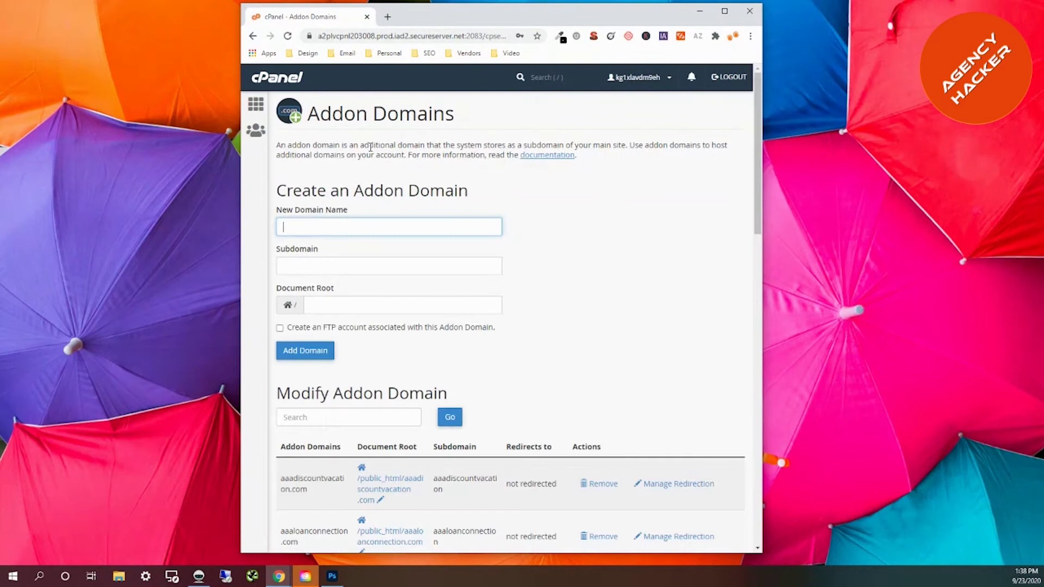
From the cPanel home page, launch Installatron's WordPress installer and start a new installation
{"action": "left_click", "coordinate": [256, 105]}
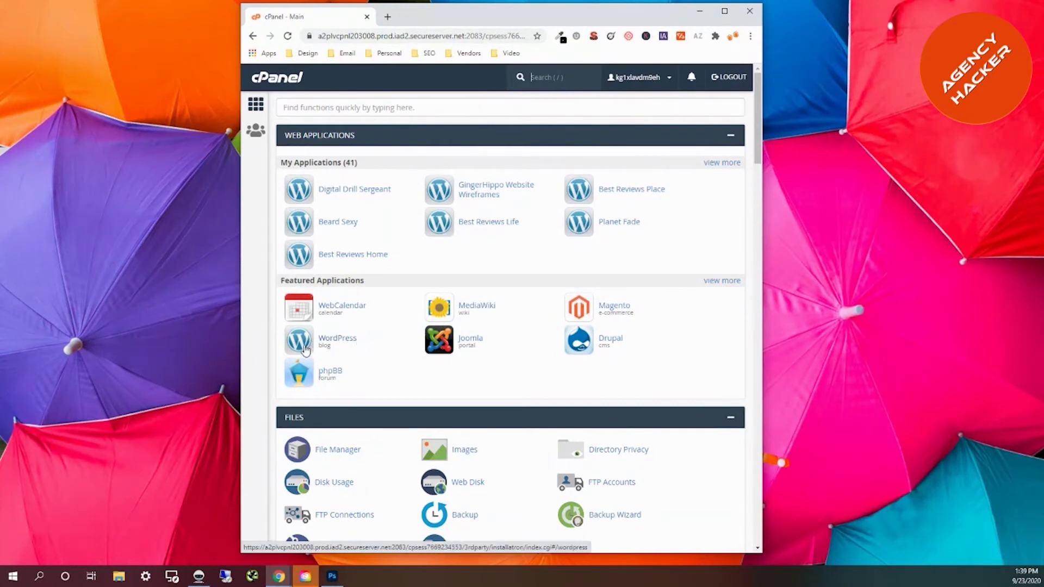
{"action": "left_click", "coordinate": [298, 340]}
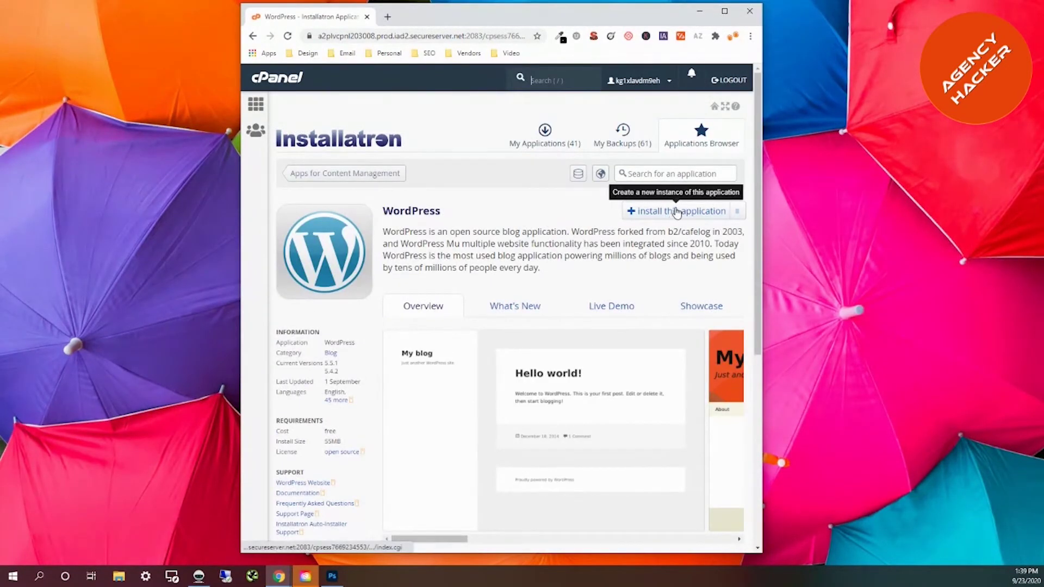
{"action": "left_click", "coordinate": [676, 213]}
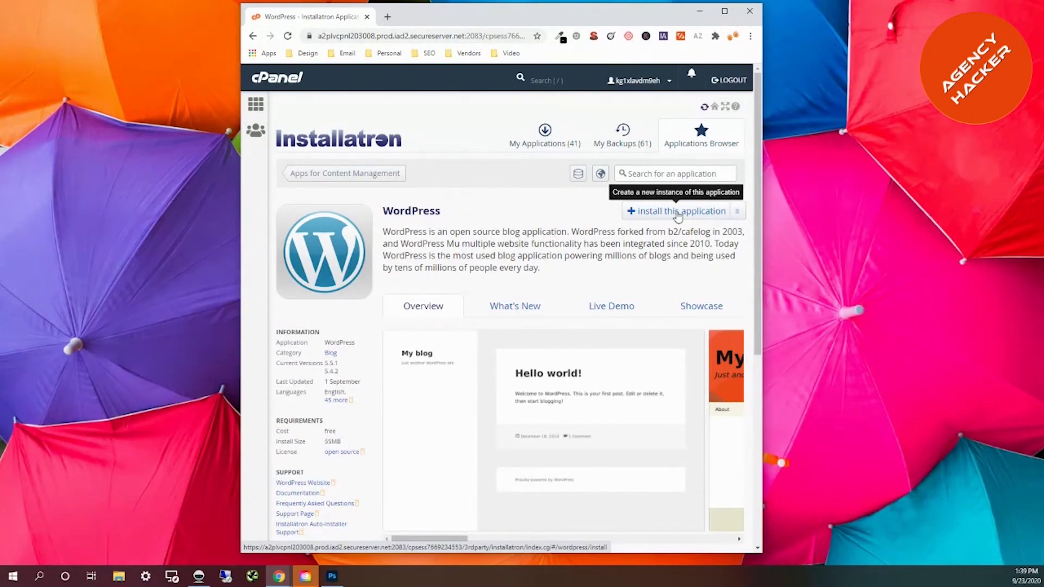
{"action": "left_click", "coordinate": [677, 212]}
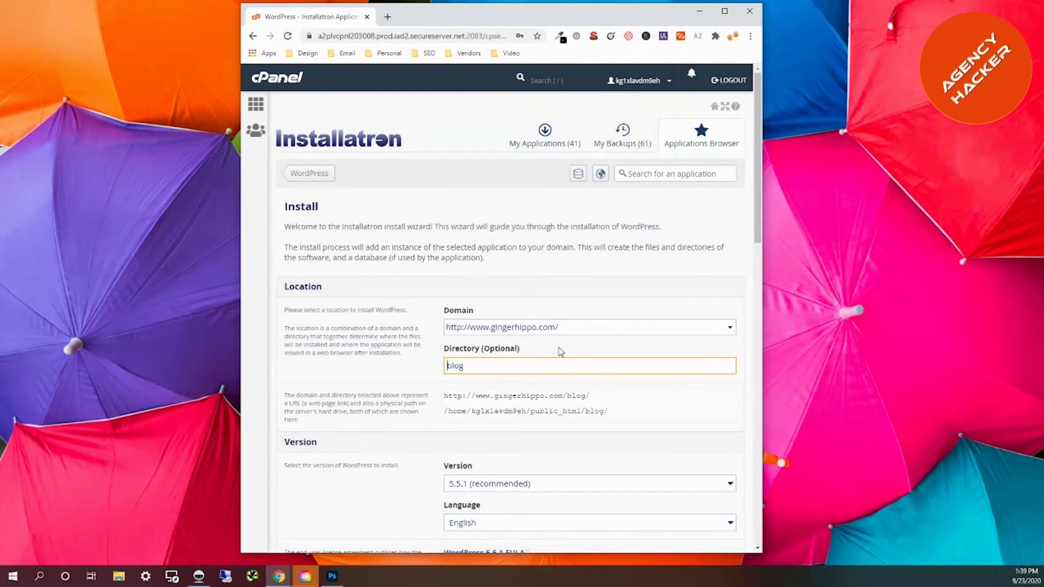
{"action": "left_click", "coordinate": [571, 332]}
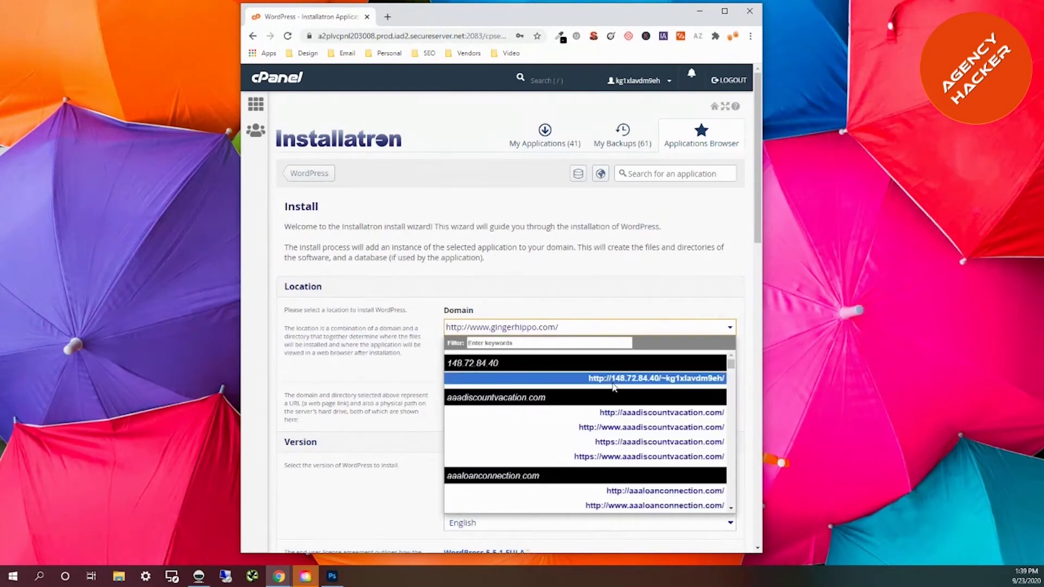
{"action": "scroll", "coordinate": [655, 399], "scroll_direction": "down", "scroll_amount": 5}
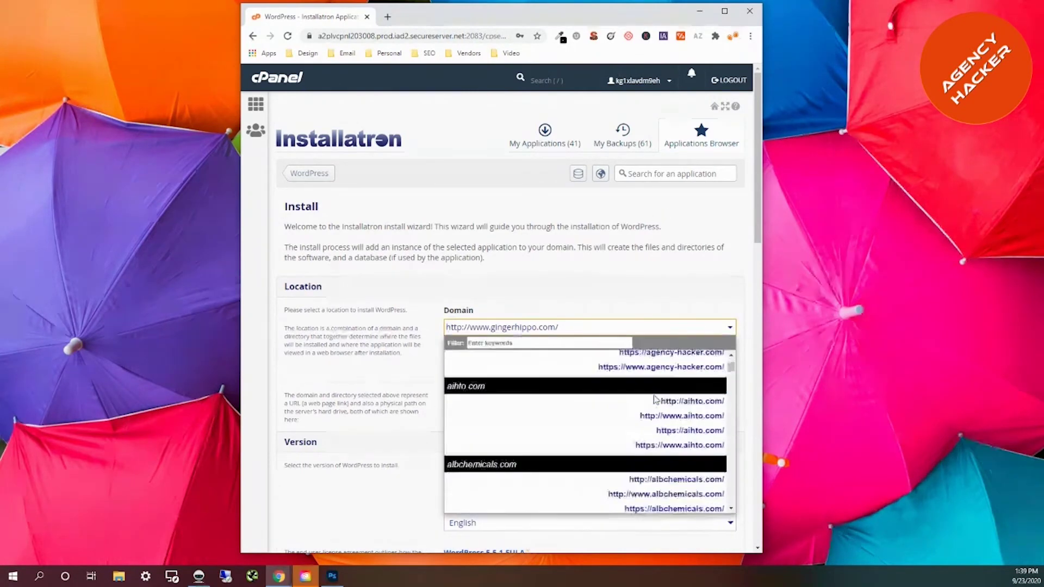
{"action": "scroll", "coordinate": [655, 400], "scroll_direction": "down", "scroll_amount": 10}
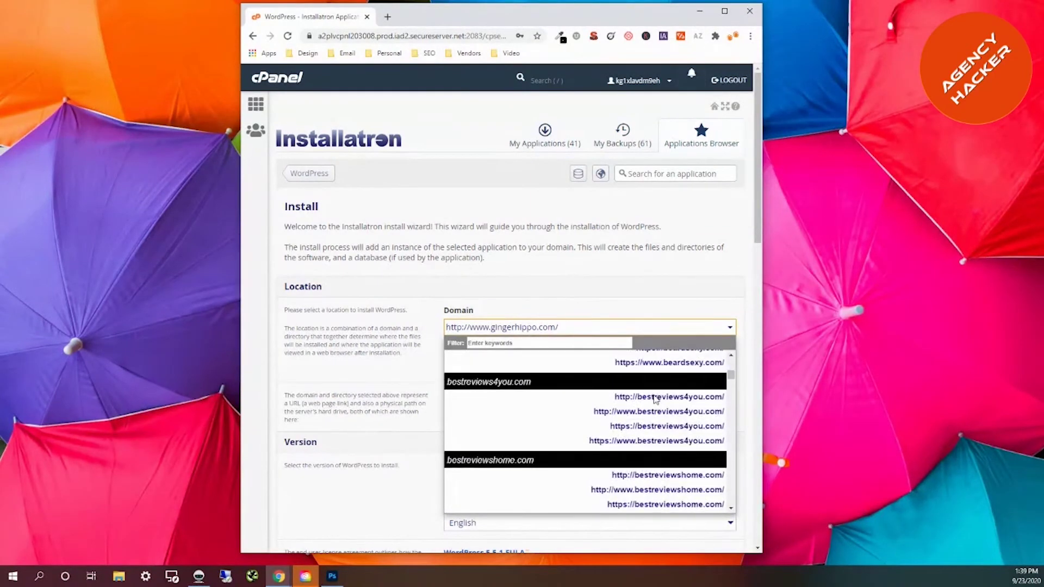
{"action": "scroll", "coordinate": [655, 399], "scroll_direction": "down", "scroll_amount": 10}
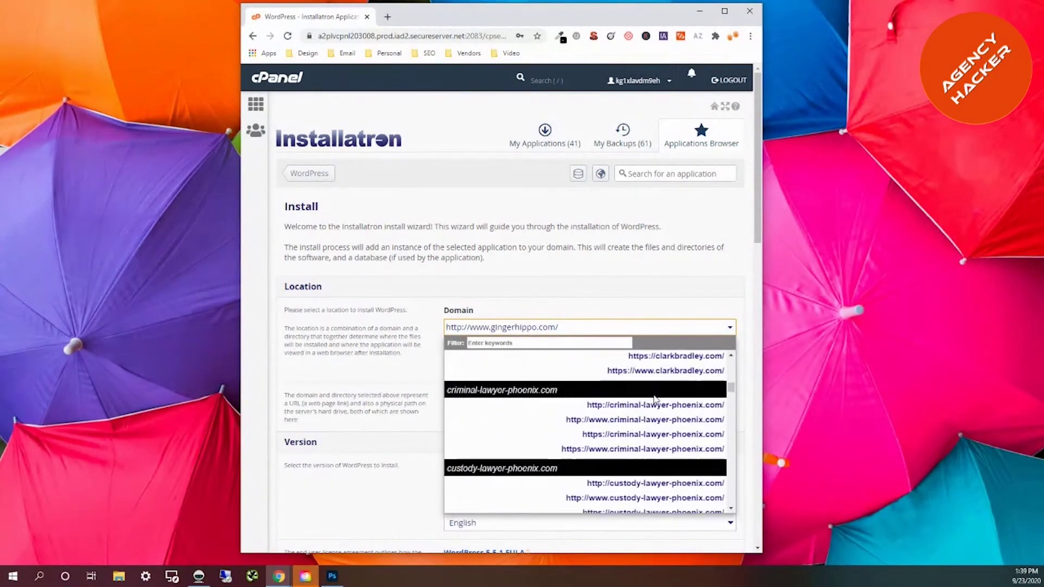
{"action": "scroll", "coordinate": [655, 399], "scroll_direction": "down", "scroll_amount": 8}
{"action": "scroll", "coordinate": [655, 399], "scroll_direction": "up", "scroll_amount": 3}
{"action": "scroll", "coordinate": [655, 400], "scroll_direction": "down", "scroll_amount": 1}
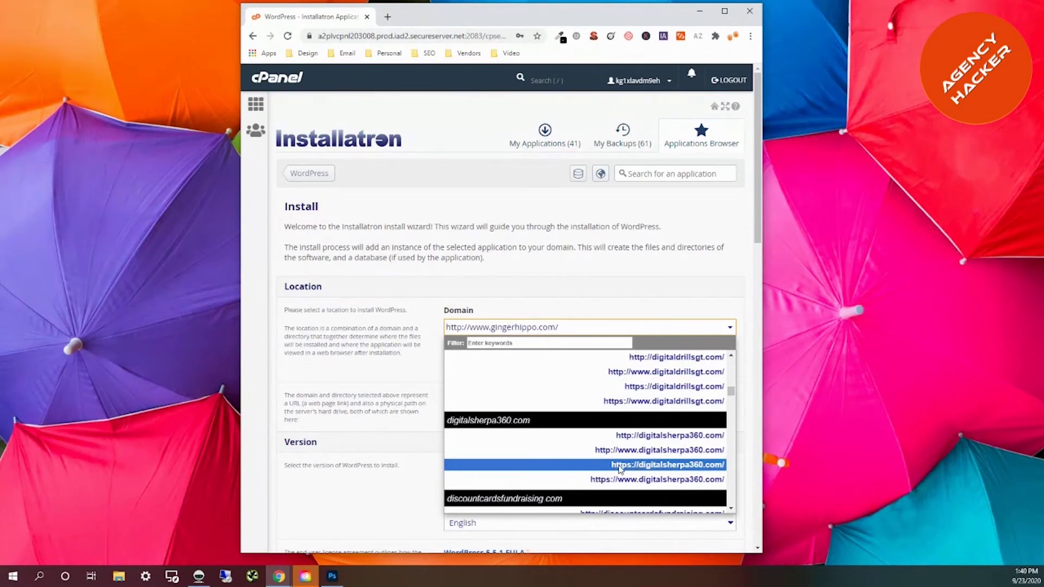
{"action": "left_click", "coordinate": [668, 465]}
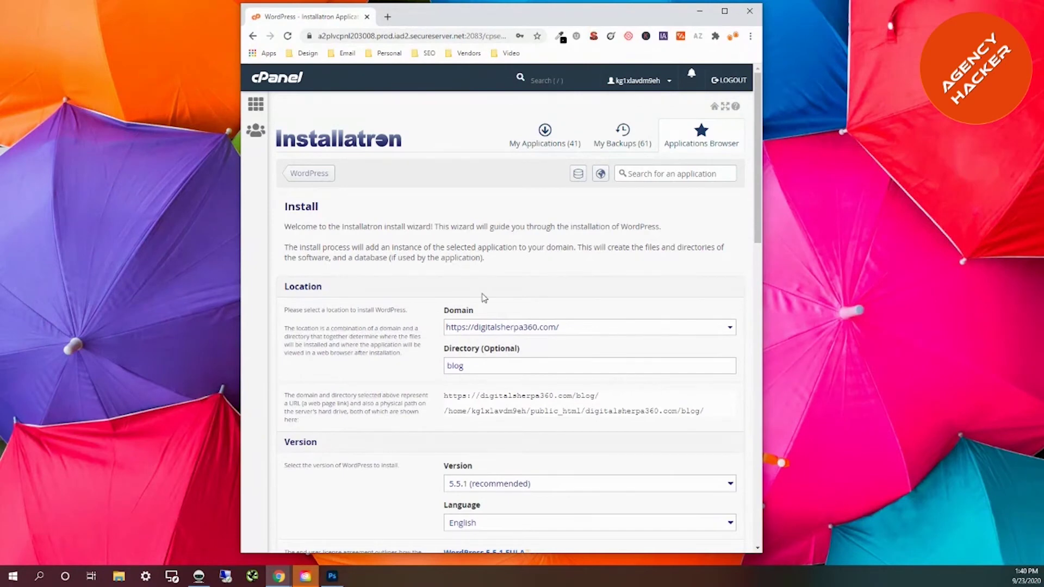
Empty the 'blog' install directory and enter a new administrator username and password
{"action": "double_click", "coordinate": [470, 367]}
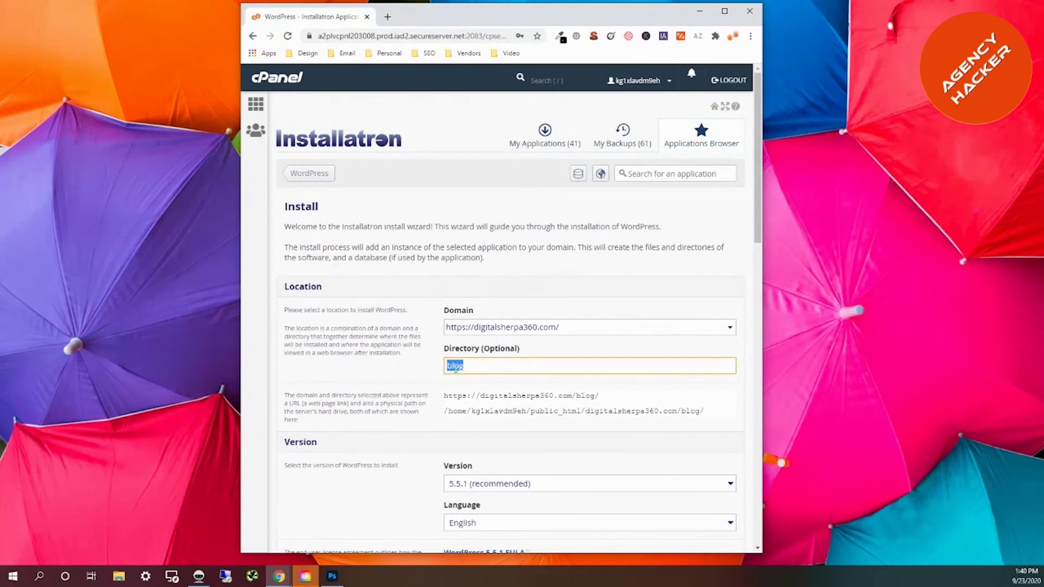
{"action": "key", "text": "BackSpace"}
{"action": "scroll", "coordinate": [570, 467], "scroll_direction": "down", "scroll_amount": 3}
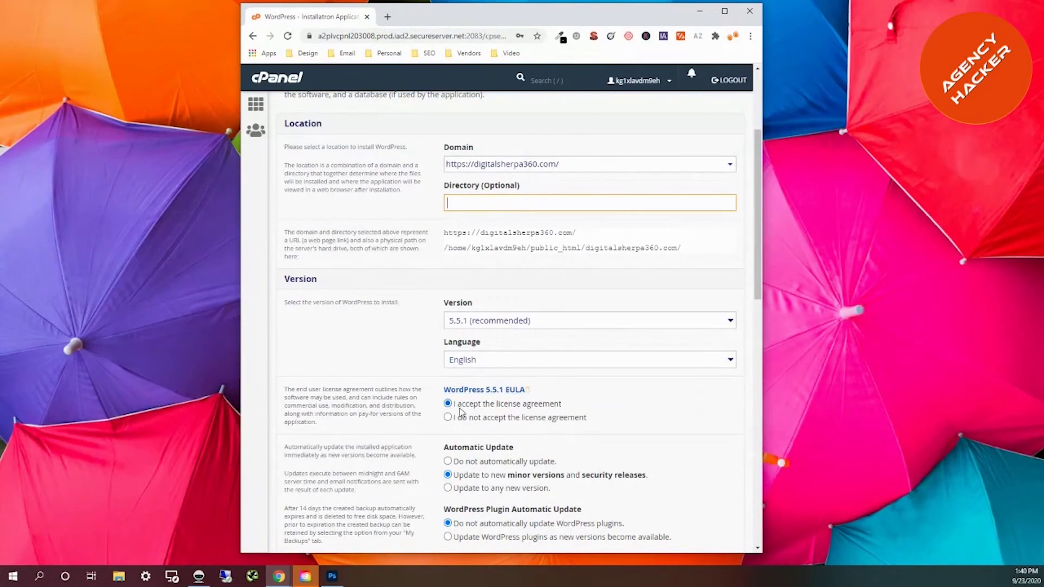
{"action": "scroll", "coordinate": [549, 419], "scroll_direction": "down", "scroll_amount": 2}
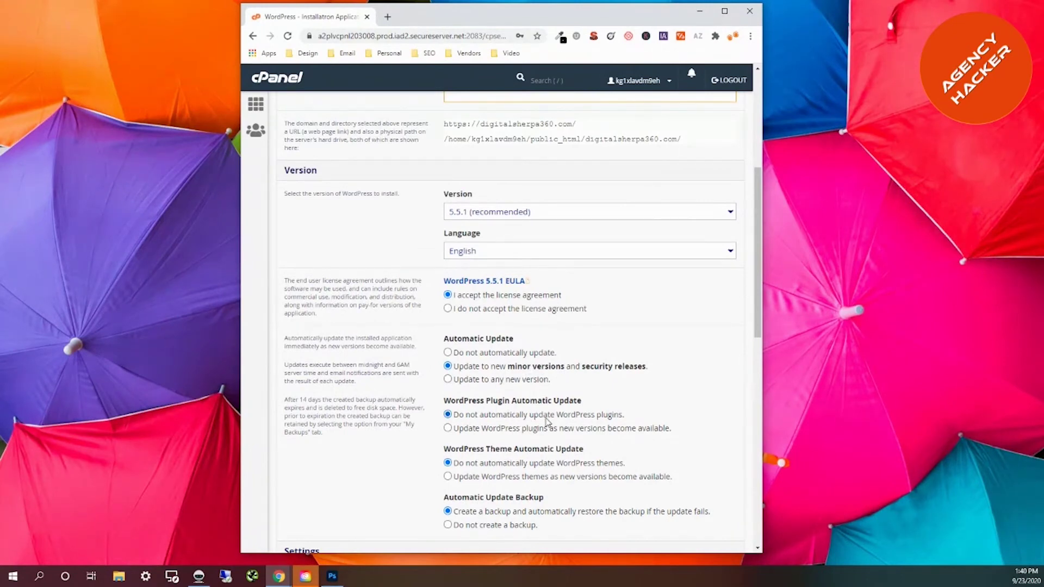
{"action": "scroll", "coordinate": [549, 430], "scroll_direction": "down", "scroll_amount": 2}
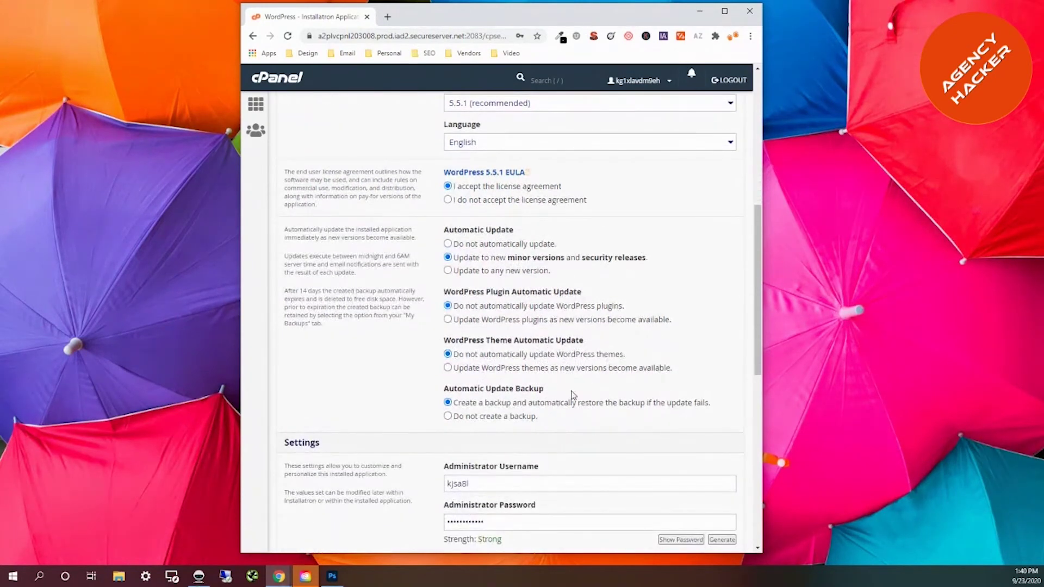
{"action": "double_click", "coordinate": [471, 482]}
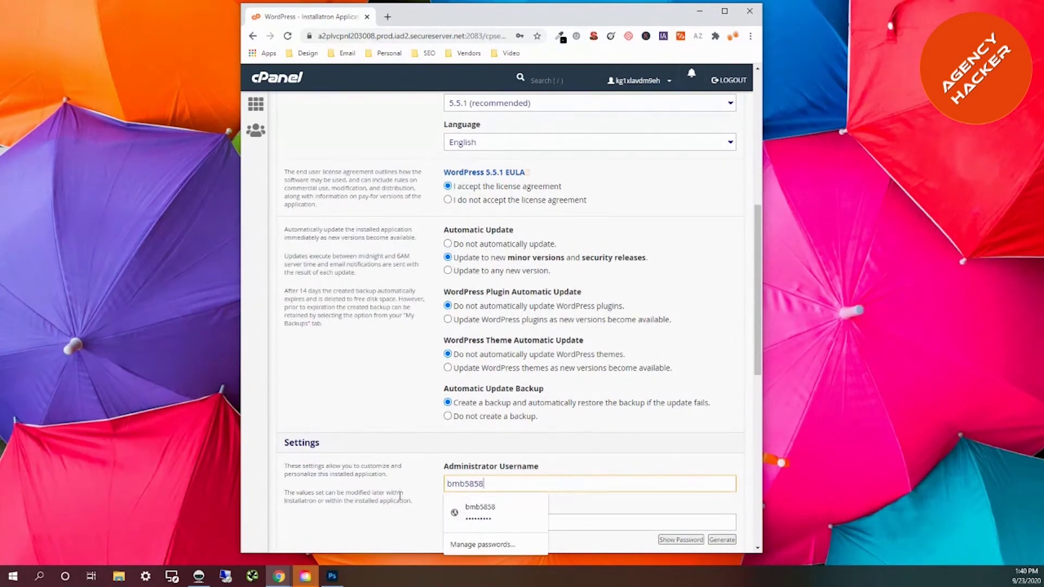
{"action": "key", "text": "Tab"}
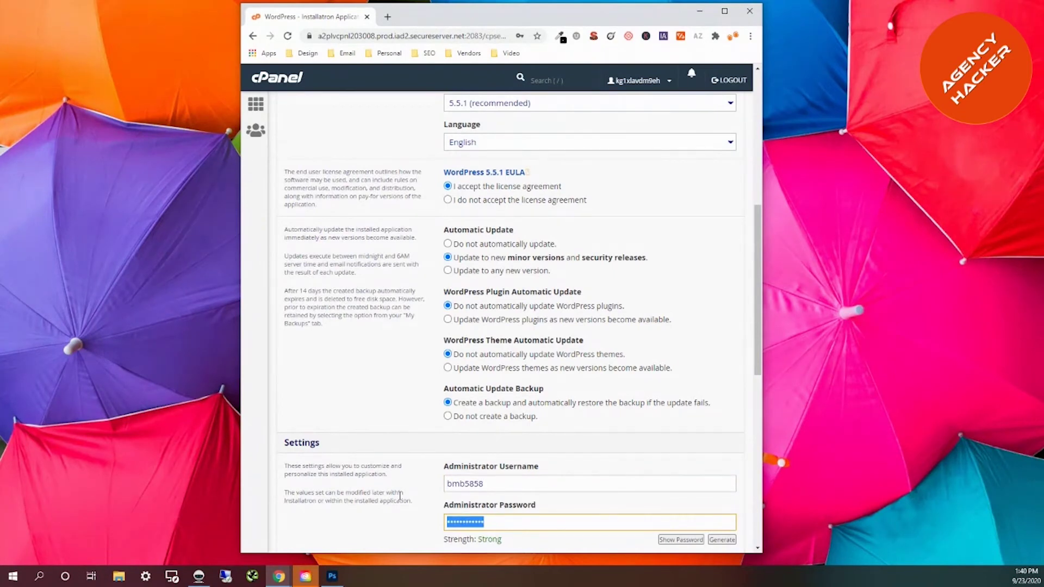
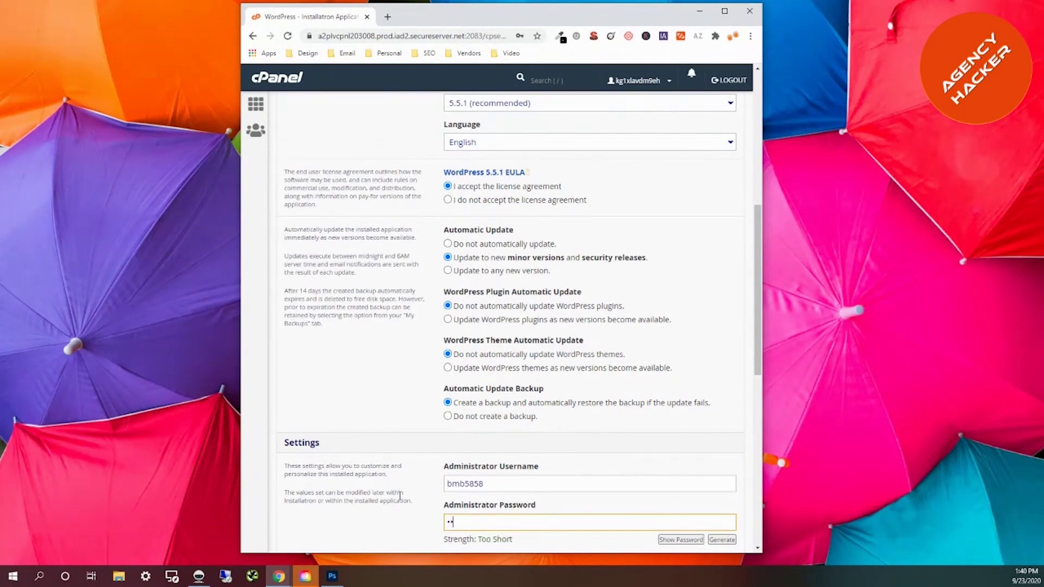
Replace the default administrator email with the site owner's email address
{"action": "scroll", "coordinate": [527, 446], "scroll_direction": "down", "scroll_amount": 4}
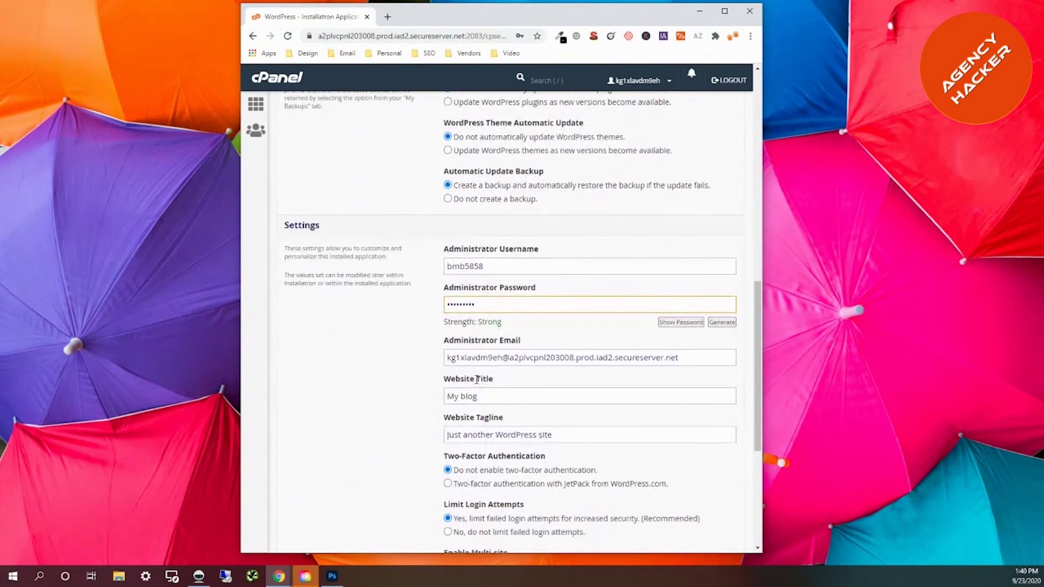
{"action": "left_click_drag", "start_coordinate": [679, 357], "coordinate": [445, 362]}
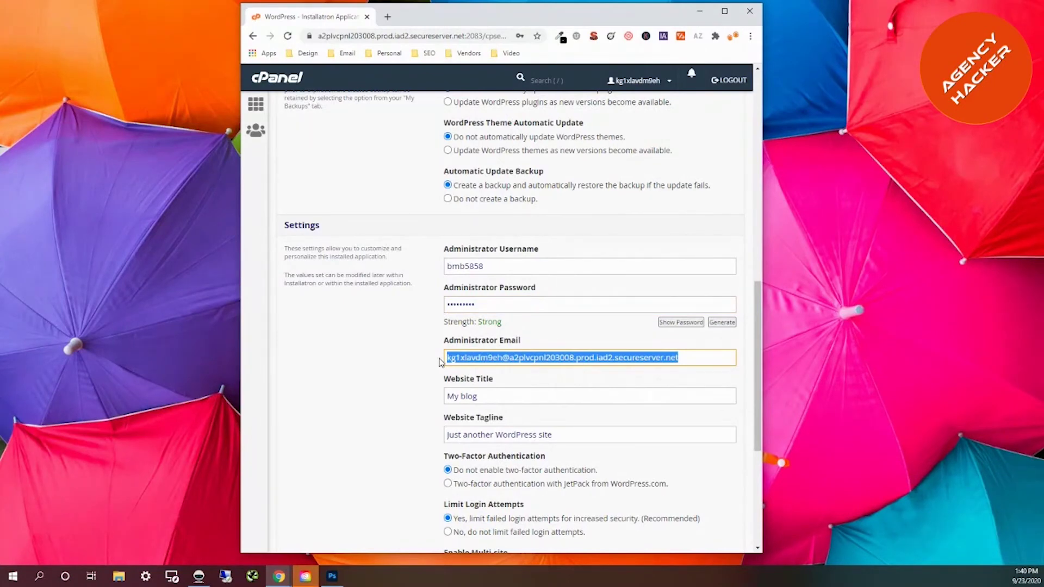
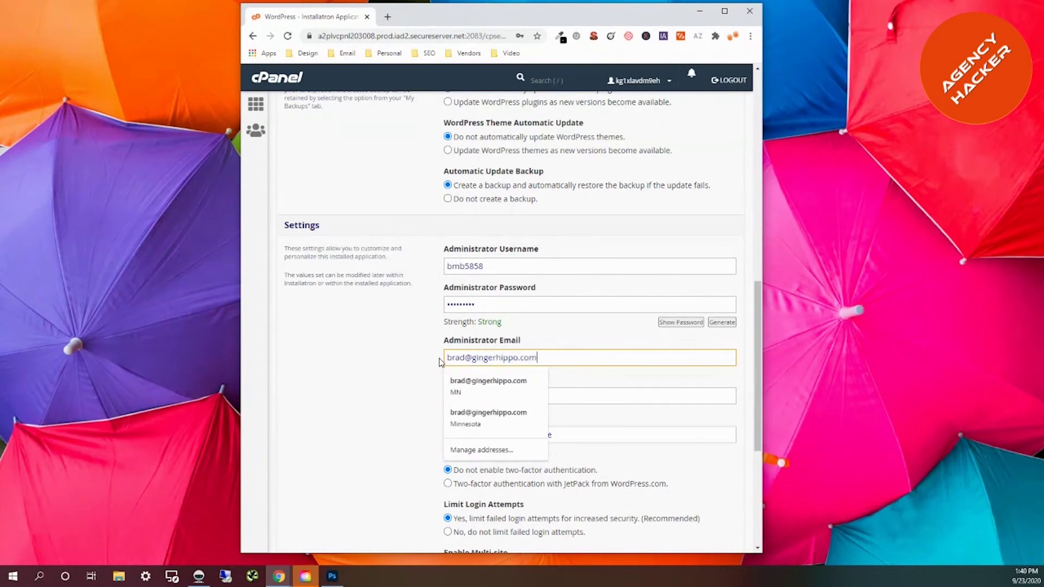
{"action": "key", "text": "Tab"}
Enter 'Digital Sherpa 360' as the website title and 'Marketing Agency Defined' as the tagline
{"action": "type", "text": "D"}
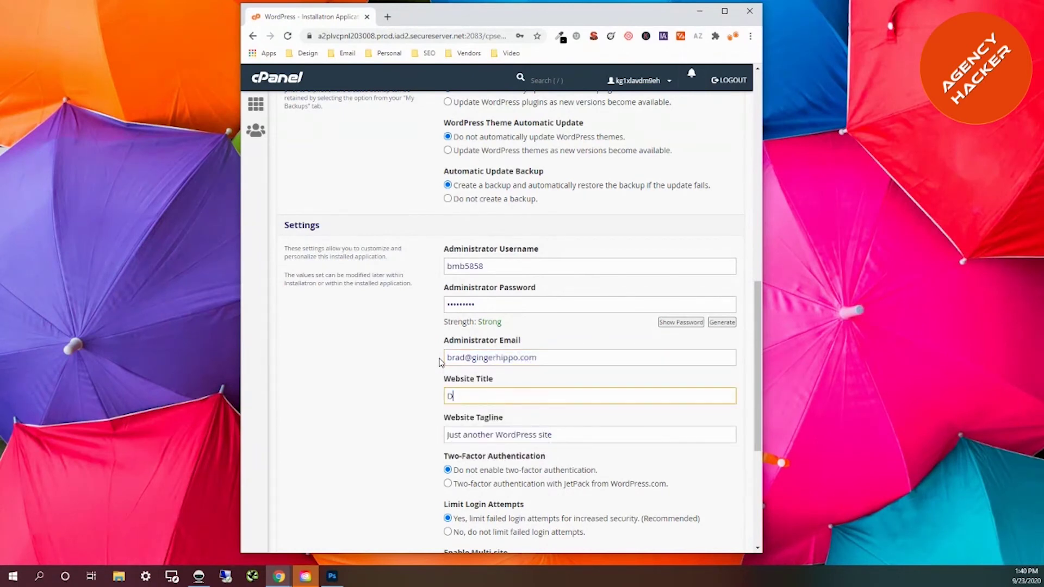
{"action": "type", "text": "igital Sherpa 360"}
{"action": "key", "text": "Tab"}
{"action": "type", "text": "L"}
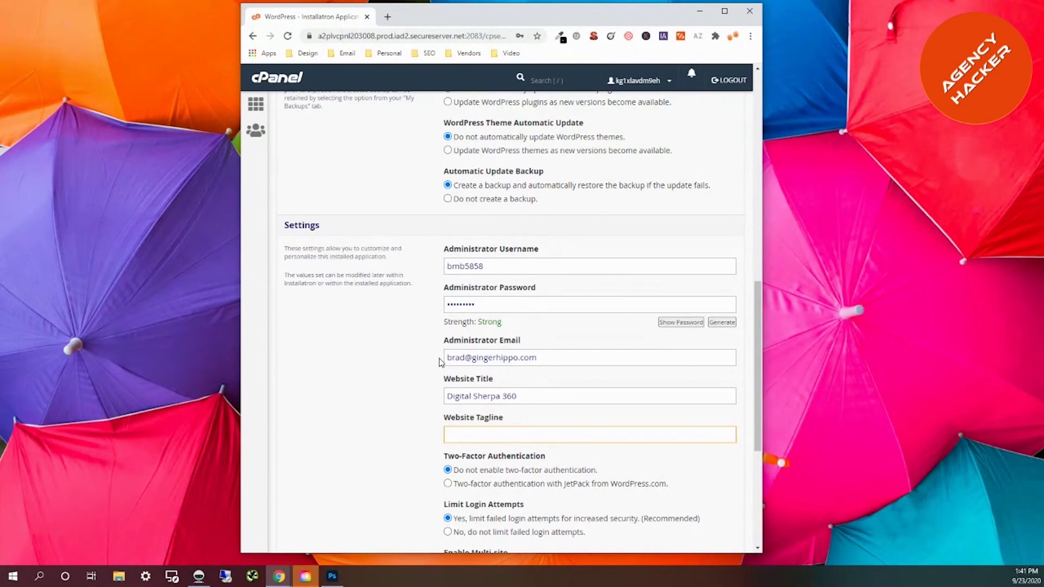
{"action": "type", "text": "Marketing "}
{"action": "type", "text": "Defined"}
{"action": "key", "text": "BackSpace"}
{"action": "key", "text": "BackSpace"}
{"action": "key", "text": "BackSpace"}
{"action": "key", "text": "BackSpace"}
{"action": "key", "text": "BackSpace"}
{"action": "key", "text": "BackSpace"}
{"action": "type", "text": "Agency Defined"}
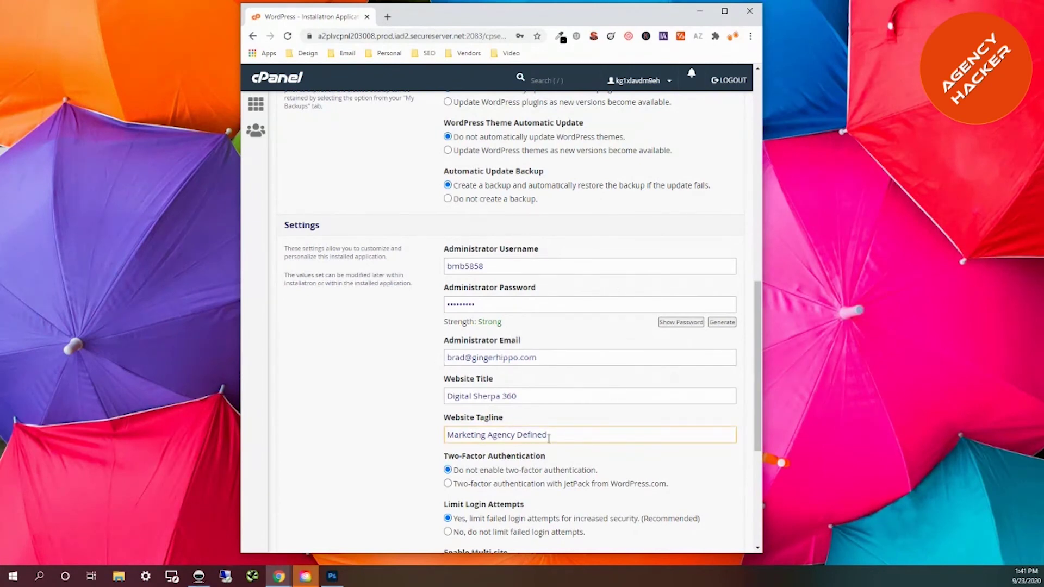
{"action": "left_click_drag", "start_coordinate": [548, 436], "coordinate": [448, 436]}
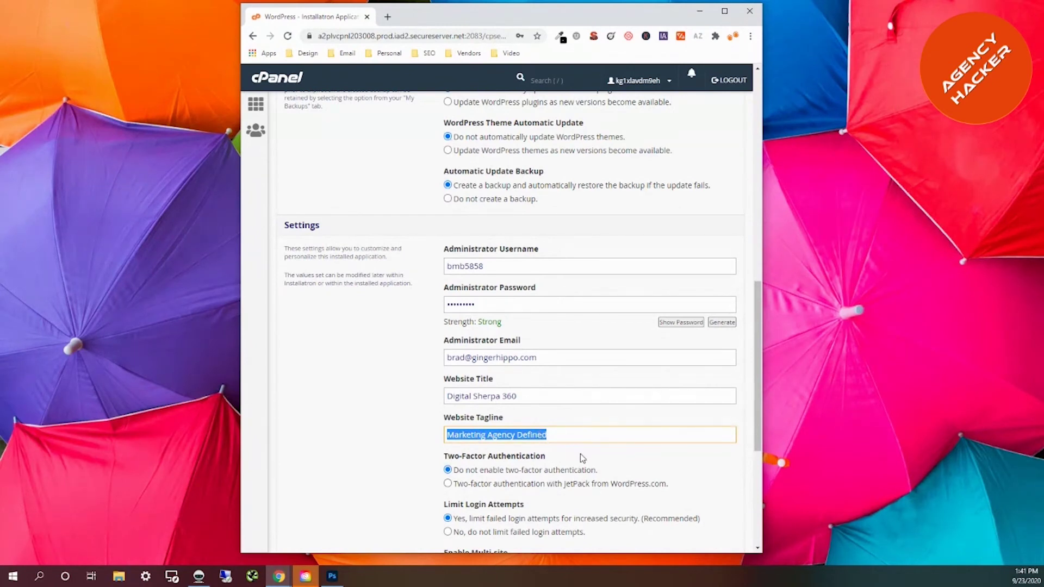
{"action": "left_click", "coordinate": [568, 460]}
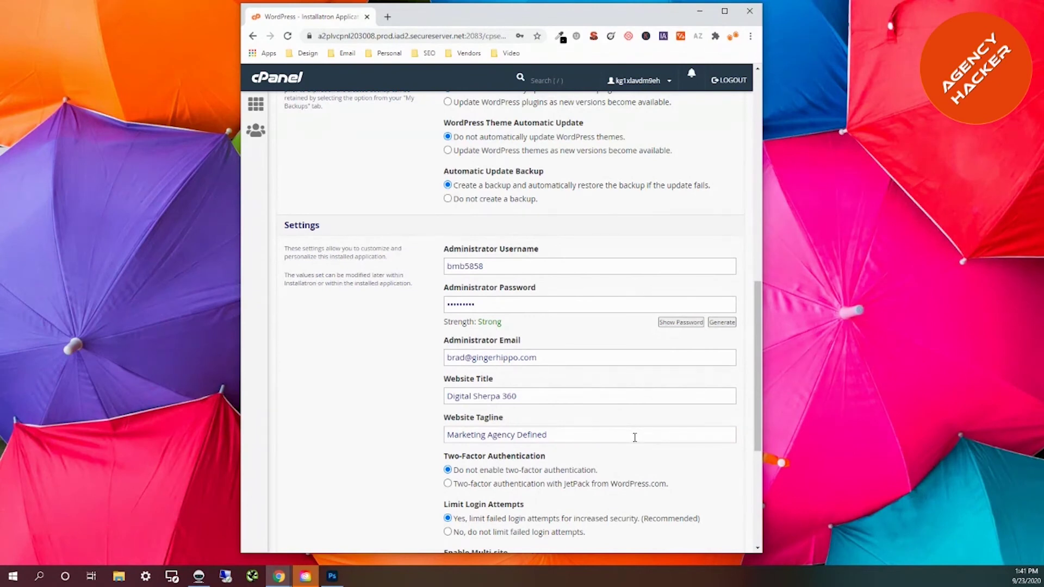
Scroll to the bottom of the Installatron form and submit the WordPress installation
{"action": "scroll", "coordinate": [635, 437], "scroll_direction": "down", "scroll_amount": 5}
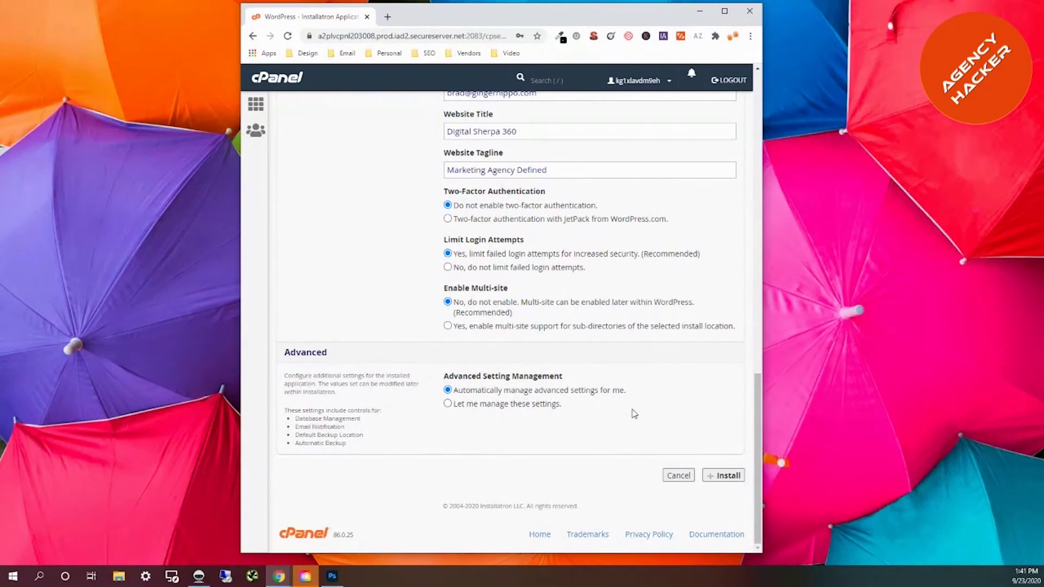
{"action": "left_click", "coordinate": [727, 476]}
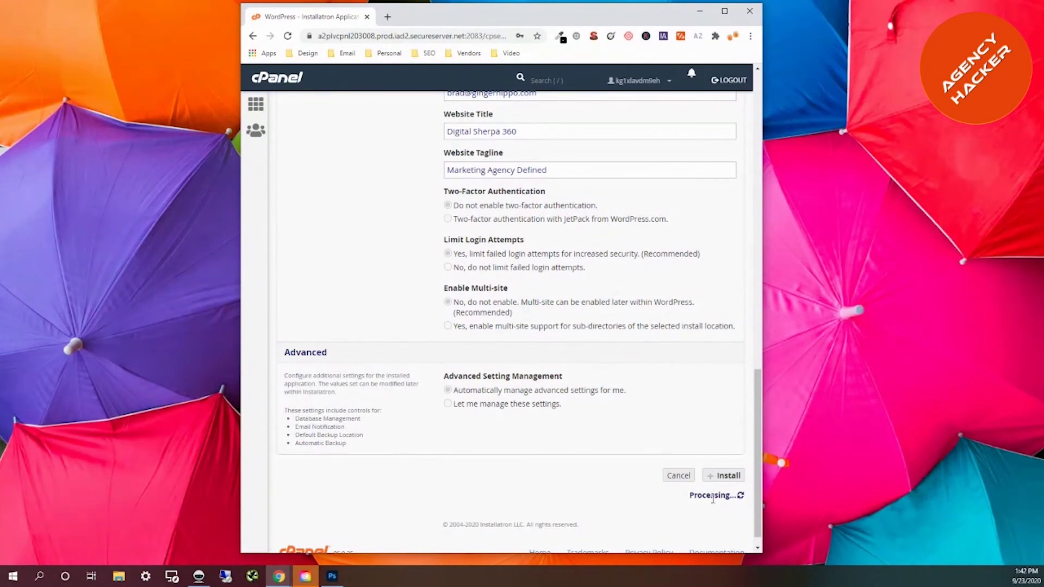
Go to My Applications and watch the Digital Sherpa 360 entry until installation completes
{"action": "scroll", "coordinate": [671, 322], "scroll_direction": "up", "scroll_amount": 8}
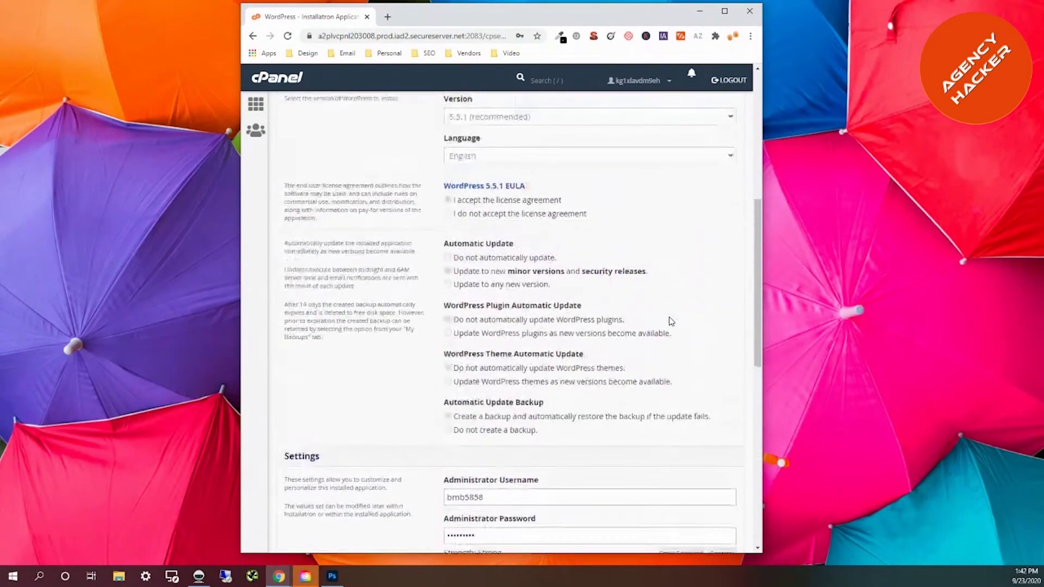
{"action": "scroll", "coordinate": [671, 321], "scroll_direction": "up", "scroll_amount": 7}
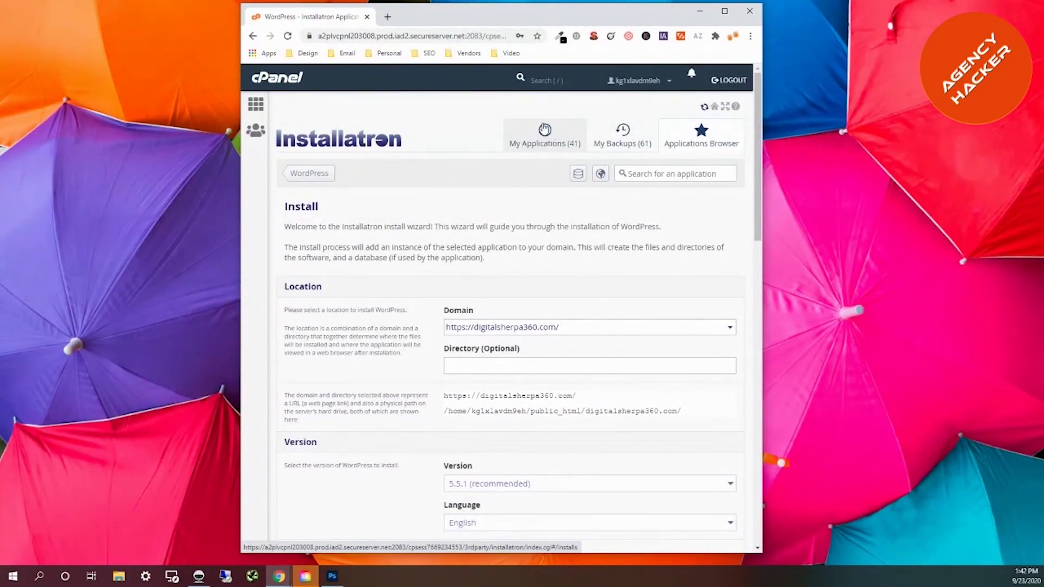
{"action": "left_click", "coordinate": [566, 147]}
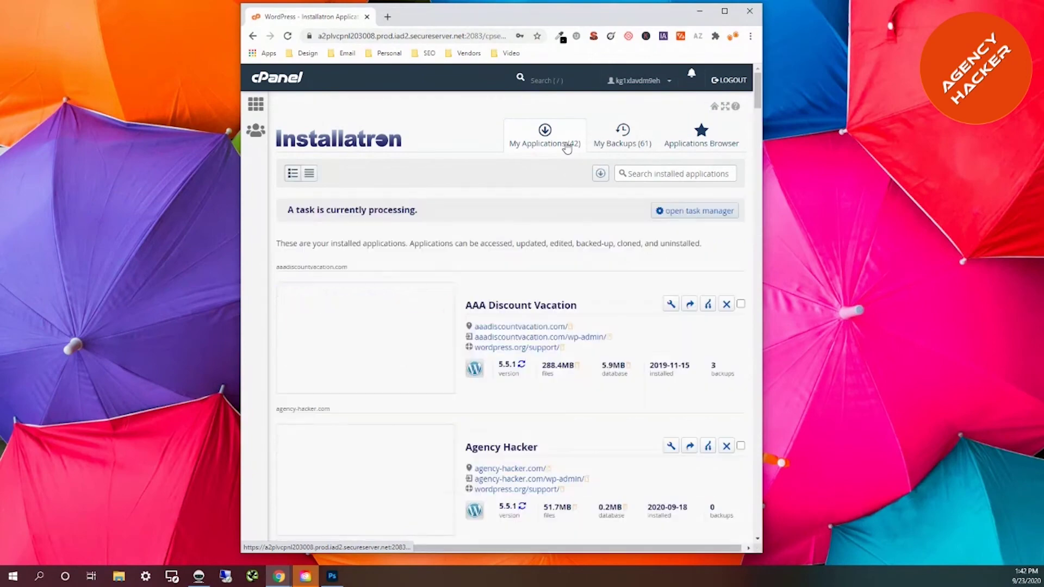
{"action": "scroll", "coordinate": [593, 242], "scroll_direction": "down", "scroll_amount": 6}
{"action": "scroll", "coordinate": [598, 246], "scroll_direction": "down", "scroll_amount": 12}
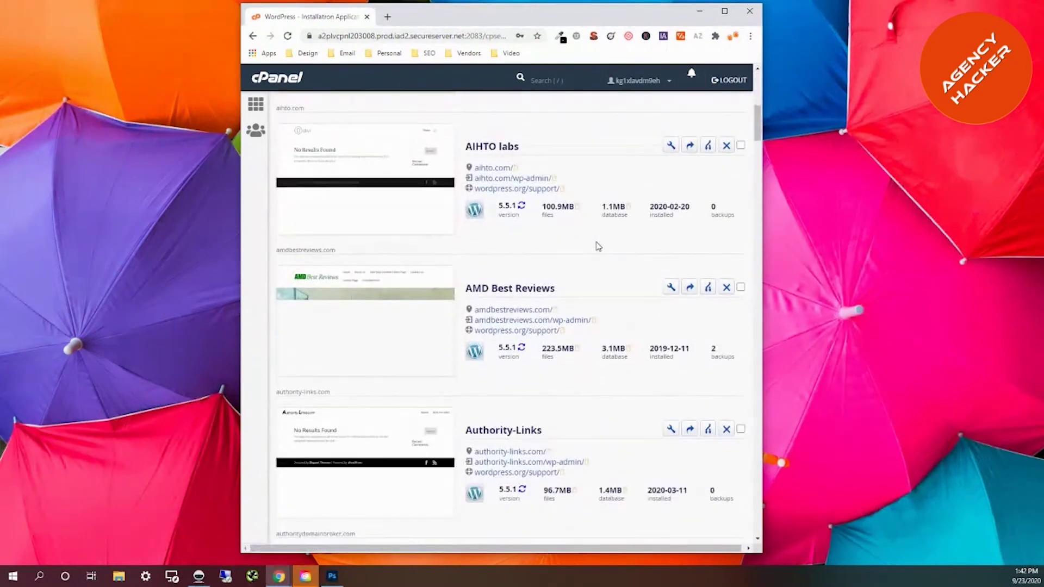
{"action": "scroll", "coordinate": [598, 247], "scroll_direction": "down", "scroll_amount": 14}
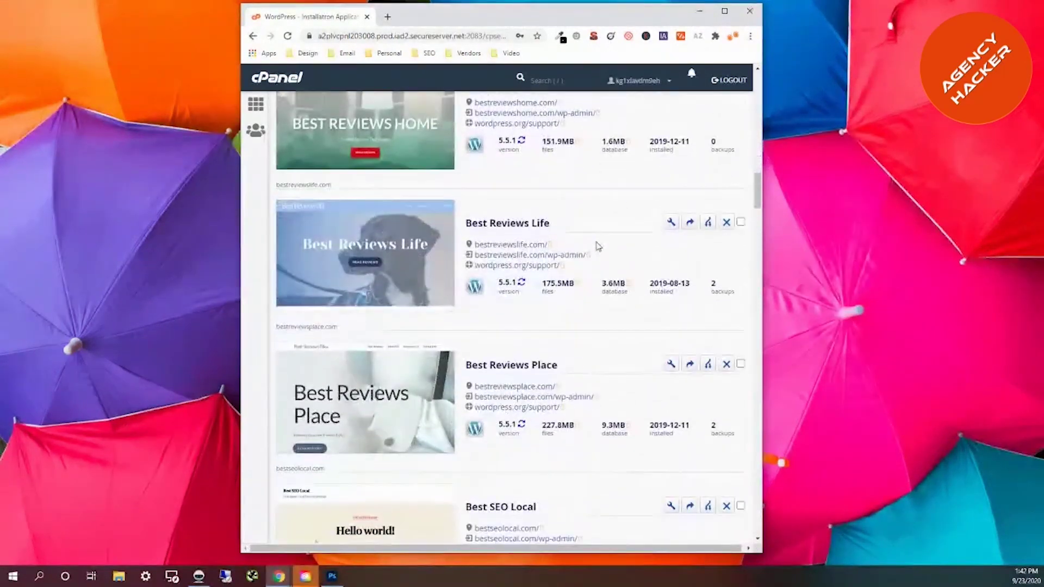
{"action": "scroll", "coordinate": [598, 246], "scroll_direction": "down", "scroll_amount": 12}
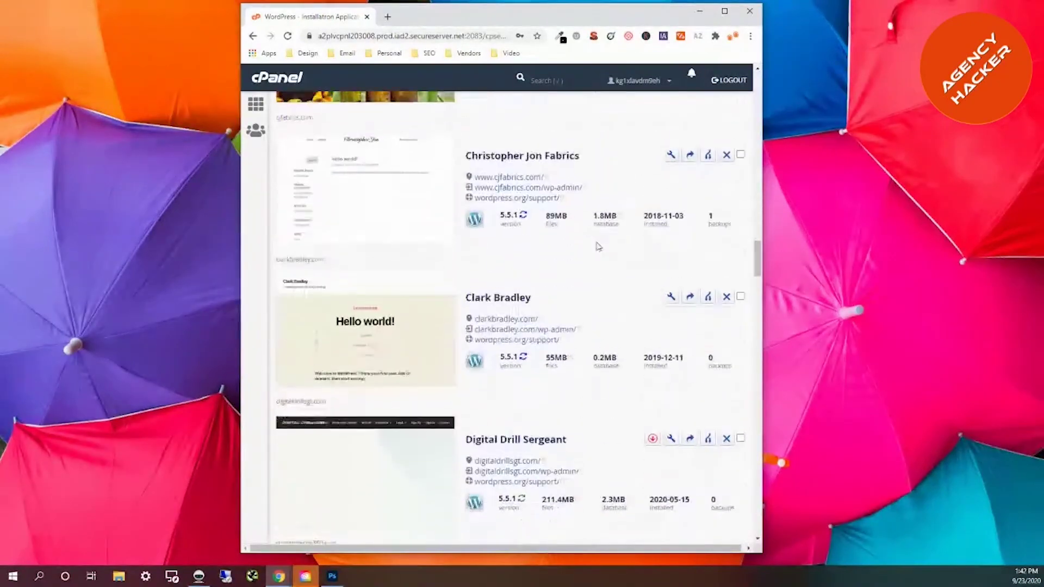
{"action": "scroll", "coordinate": [598, 246], "scroll_direction": "up", "scroll_amount": 2}
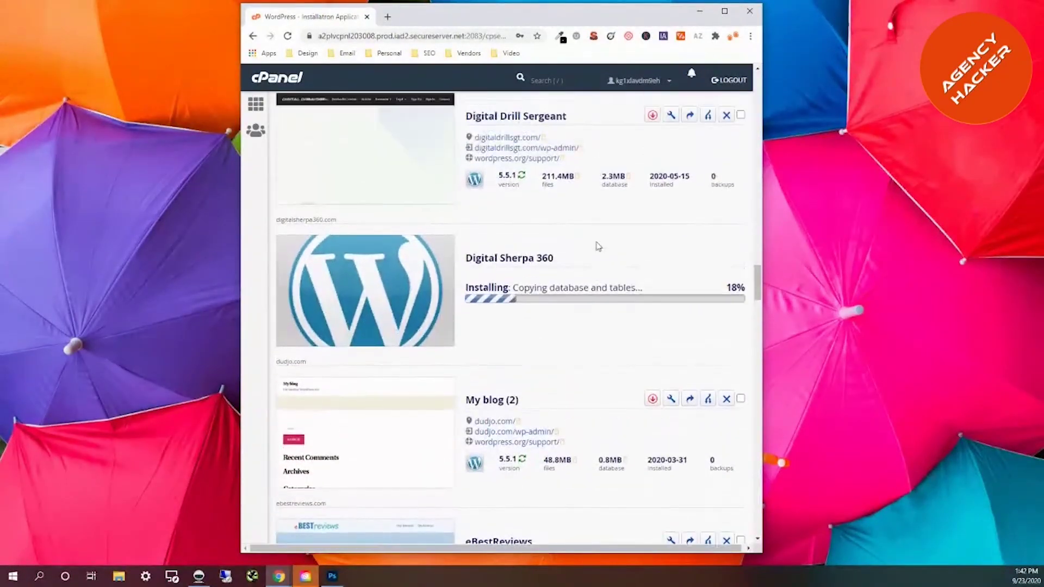
{"action": "scroll", "coordinate": [598, 246], "scroll_direction": "down", "scroll_amount": 1}
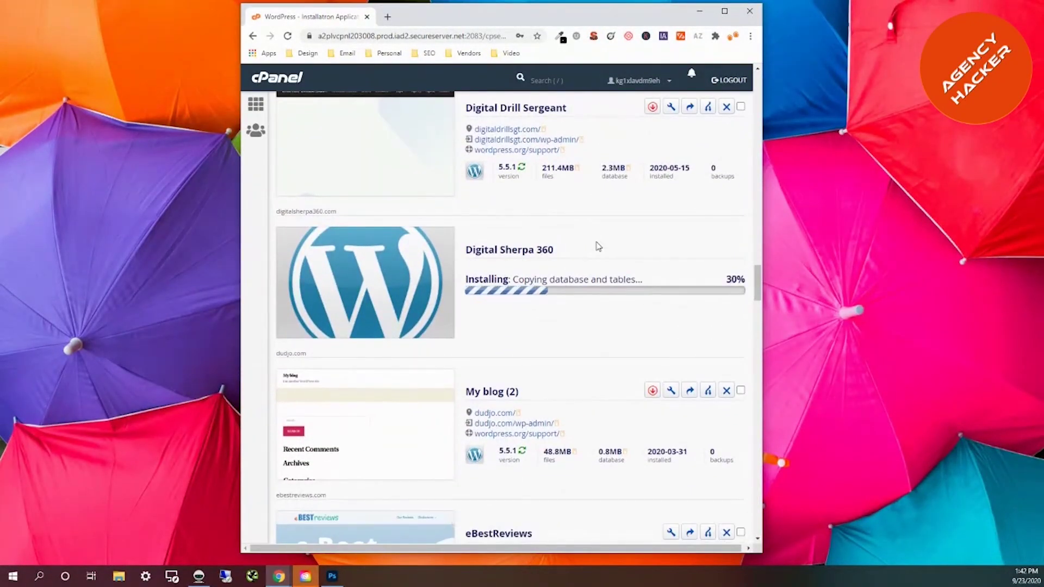
{"action": "scroll", "coordinate": [598, 246], "scroll_direction": "up", "scroll_amount": 1}
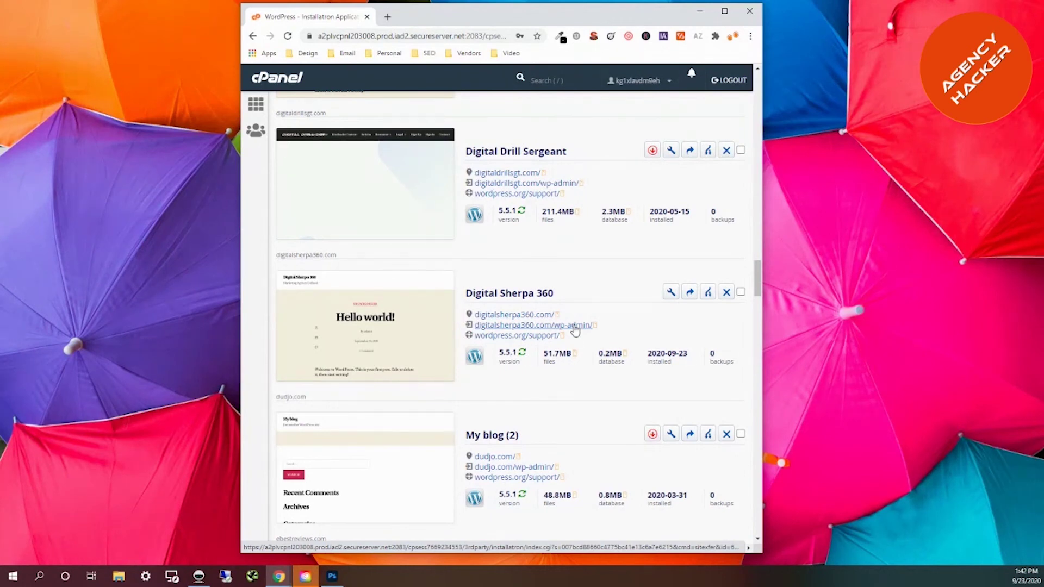
Open digitalsherpa360.com/wp-admin from the Digital Sherpa 360 entry in a new tab
{"action": "left_click", "coordinate": [575, 329]}
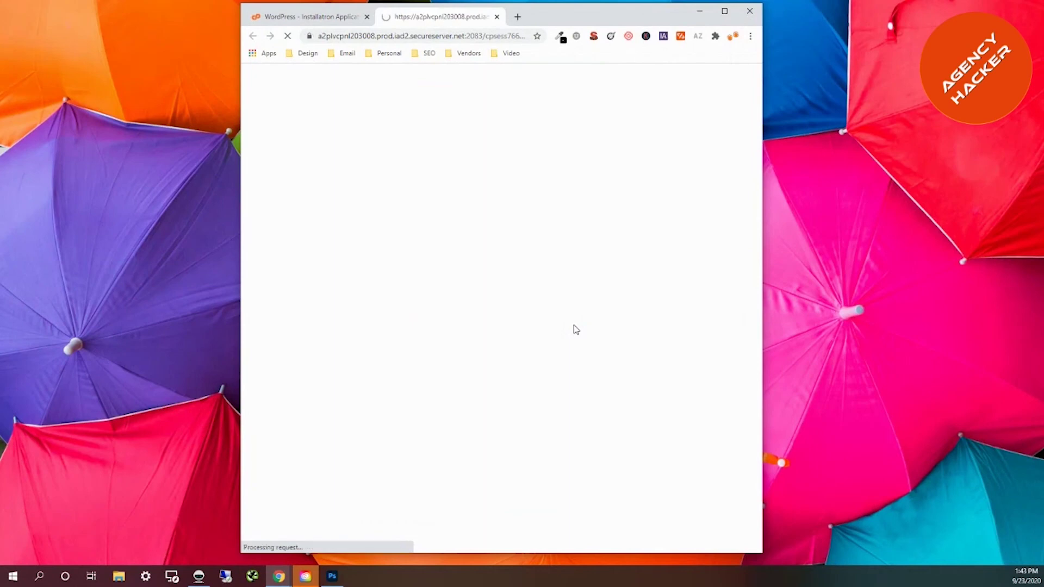